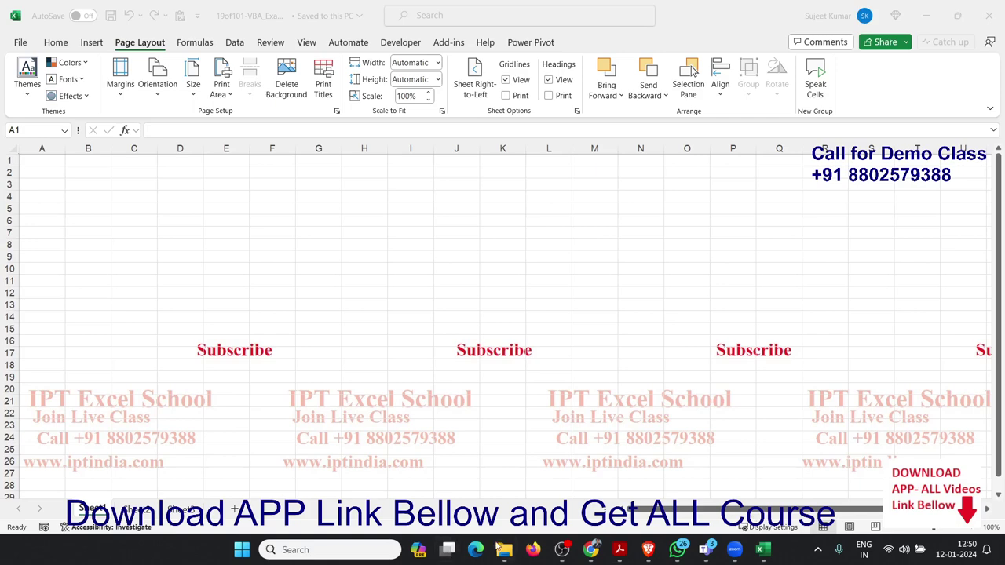
Step: In File Explorer, open the Data folder on drive APP_Rec (D:)
{"action": "mouse_move", "coordinate": [504, 549]}
{"action": "left_click", "coordinate": [431, 471]}
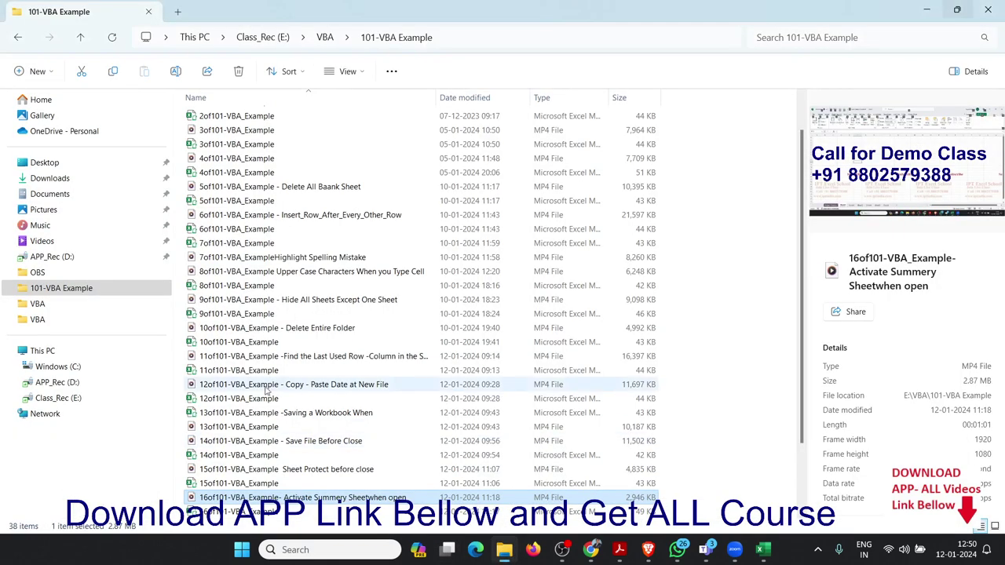
{"action": "left_click", "coordinate": [56, 380]}
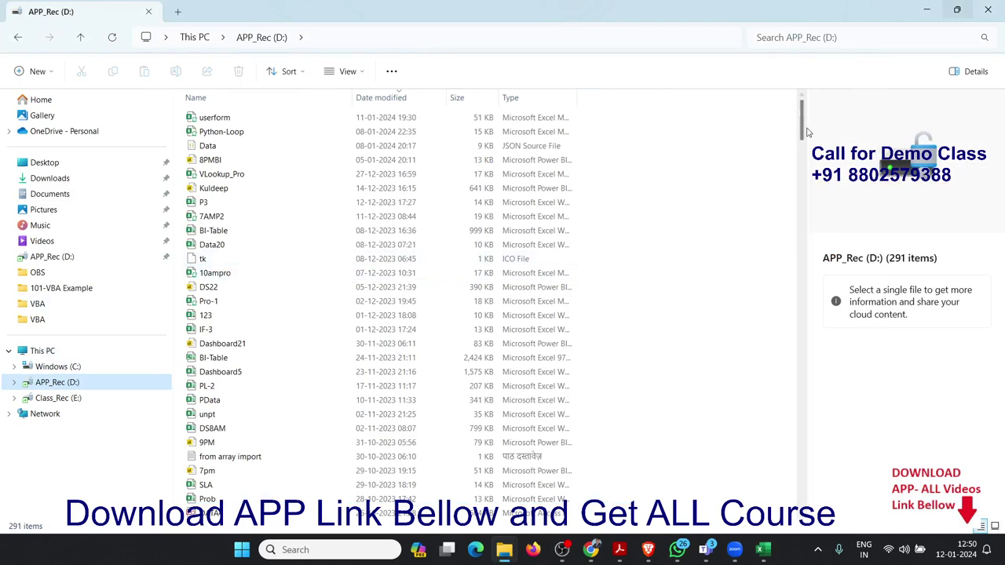
{"action": "left_click_drag", "start_coordinate": [801, 122], "coordinate": [817, 487]}
{"action": "scroll", "coordinate": [334, 444], "scroll_direction": "down", "scroll_amount": 3}
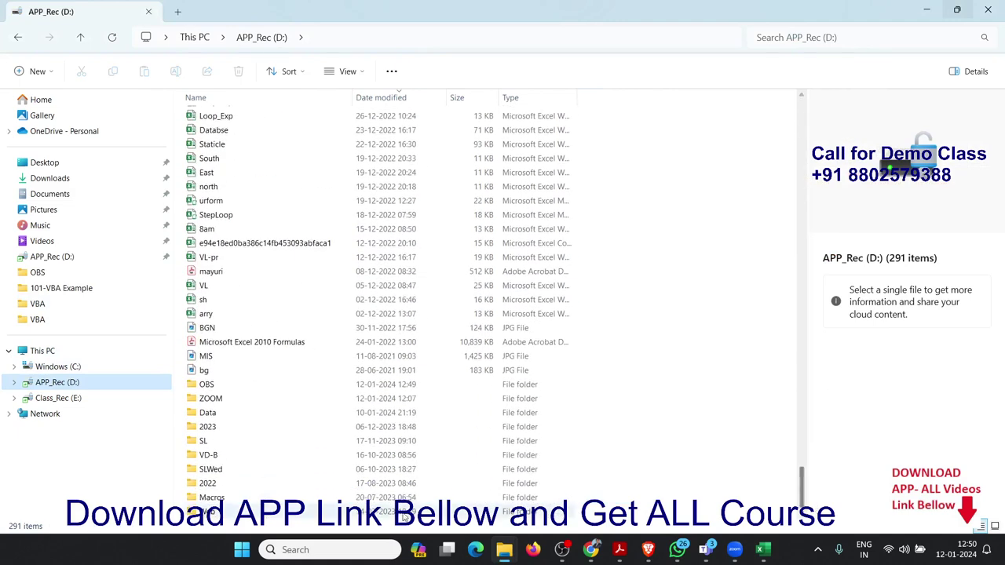
{"action": "double_click", "coordinate": [333, 415]}
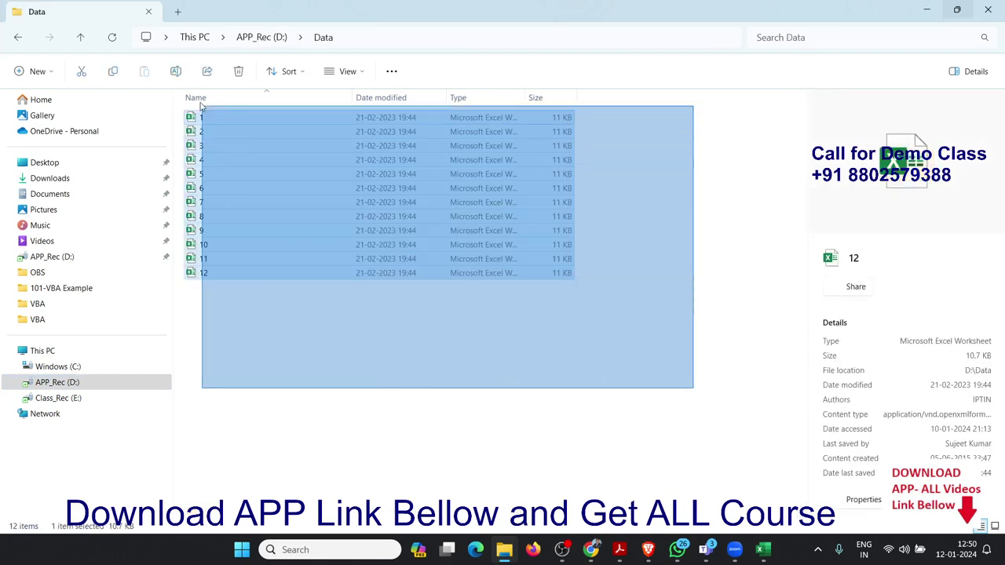
Step: Review the twelve workbooks in D:\Data, then return to the 19of101-VBA_Example workbook
{"action": "left_click_drag", "start_coordinate": [694, 392], "coordinate": [197, 101]}
{"action": "left_click", "coordinate": [343, 333]}
{"action": "mouse_move", "coordinate": [761, 550]}
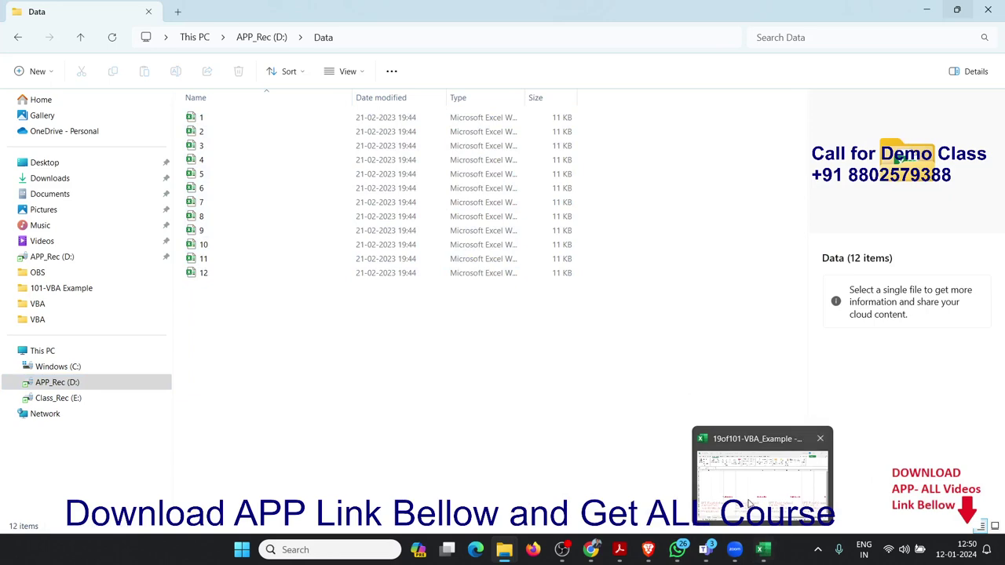
{"action": "left_click", "coordinate": [761, 550]}
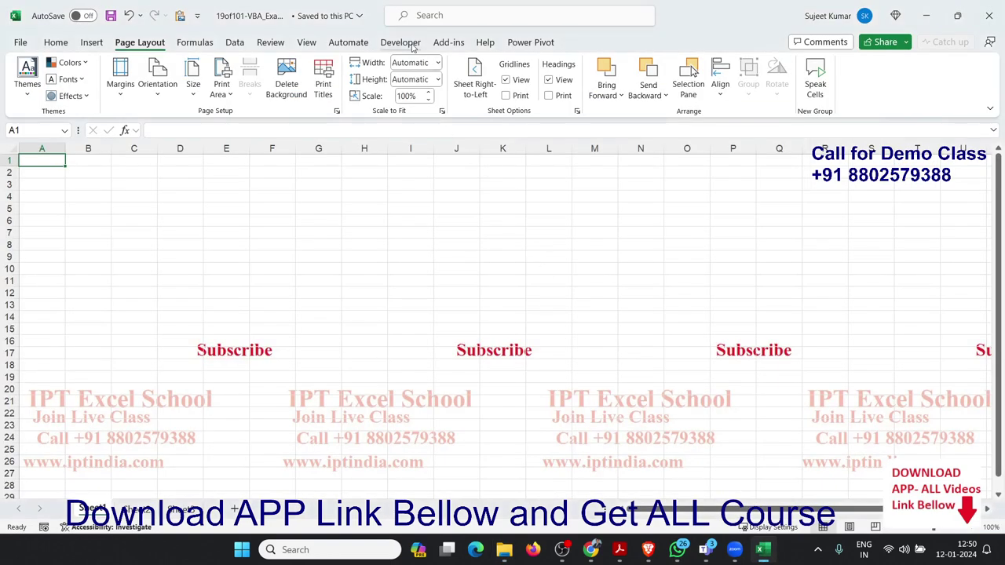
Step: Open the Visual Basic editor from the Developer tab and insert a new module
{"action": "left_click", "coordinate": [400, 43]}
{"action": "left_click", "coordinate": [34, 87]}
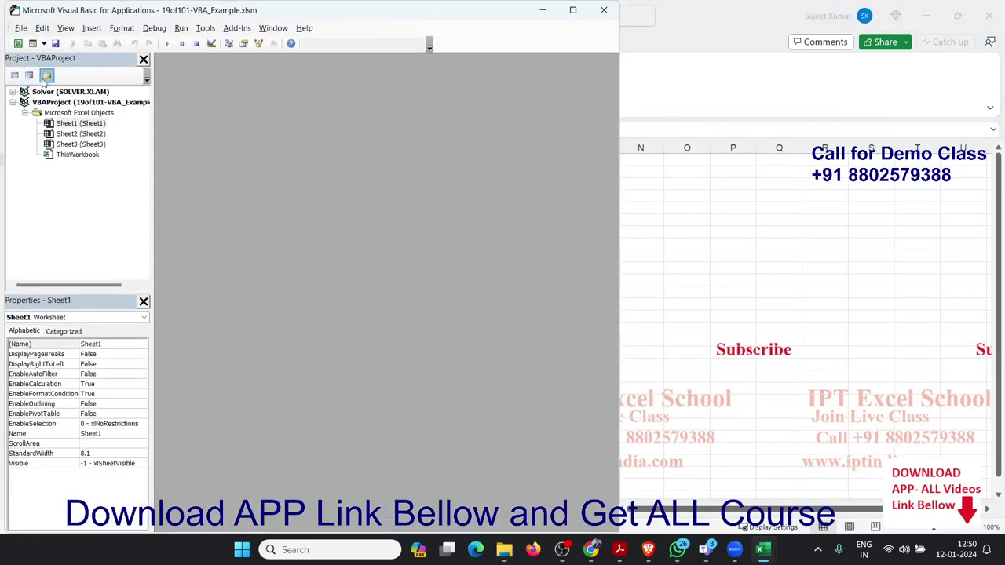
{"action": "left_click", "coordinate": [92, 28]}
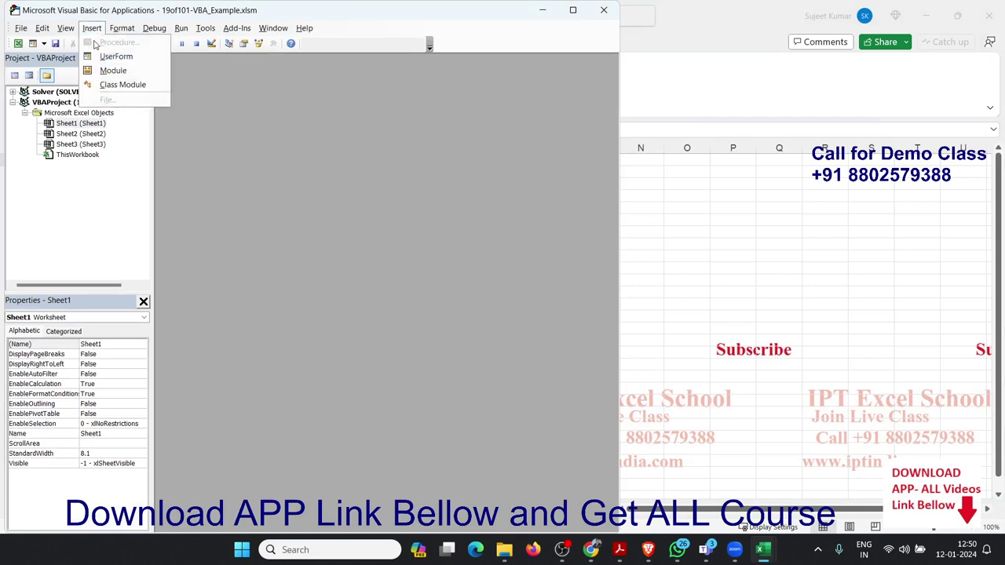
{"action": "left_click", "coordinate": [109, 69]}
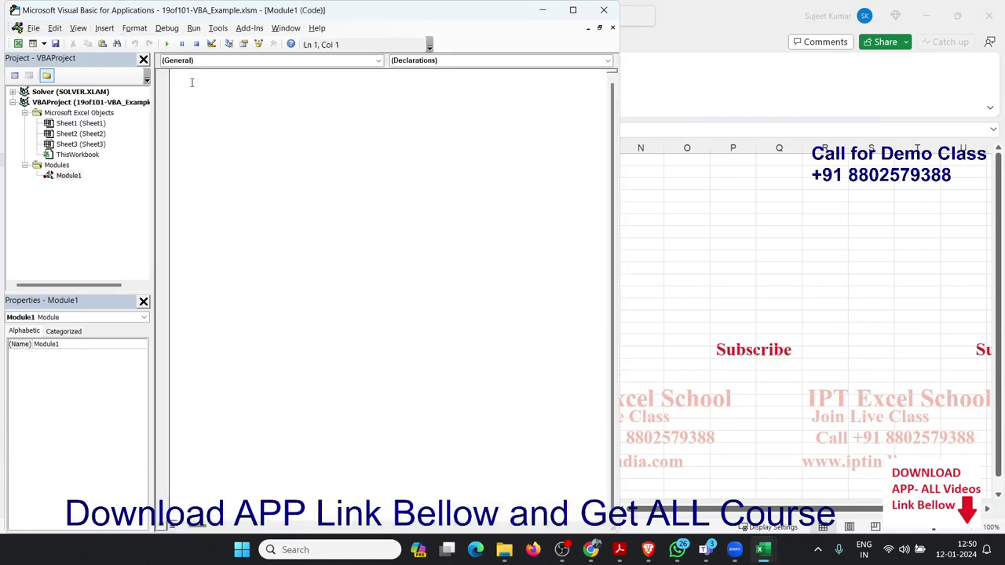
Step: Create Sub sam_19() and declare fn As String inside it
{"action": "type", "text": "sub sa"}
{"action": "type", "text": "m"}
{"action": "type", "text": "_1"}
{"action": "type", "text": "9("}
{"action": "type", "text": ")"}
{"action": "key", "text": "Return"}
{"action": "key", "text": "Return"}
{"action": "key", "text": "Return"}
{"action": "key", "text": "Return"}
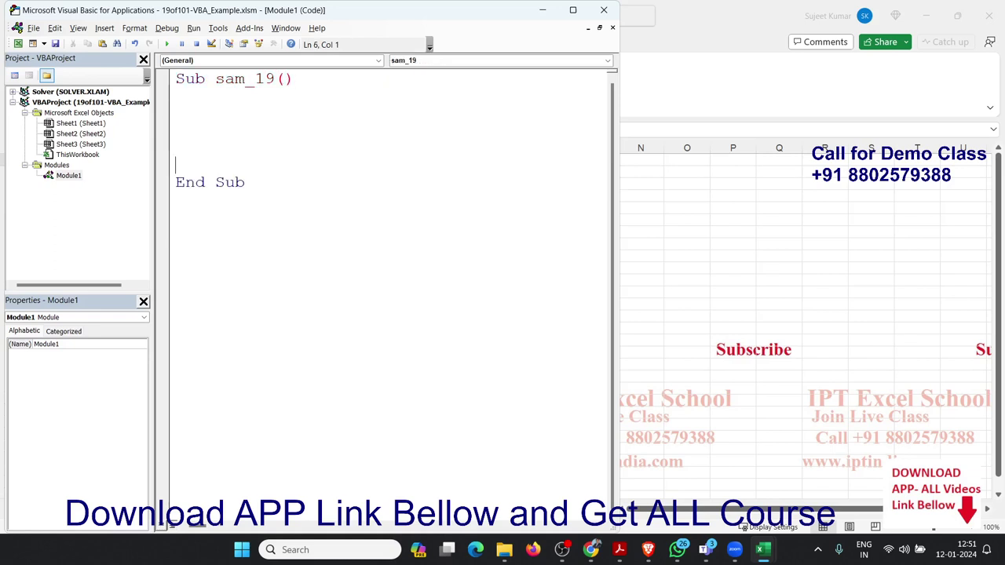
{"action": "key", "text": "Return"}
{"action": "key", "text": "Up"}
{"action": "key", "text": "Up"}
{"action": "key", "text": "Up"}
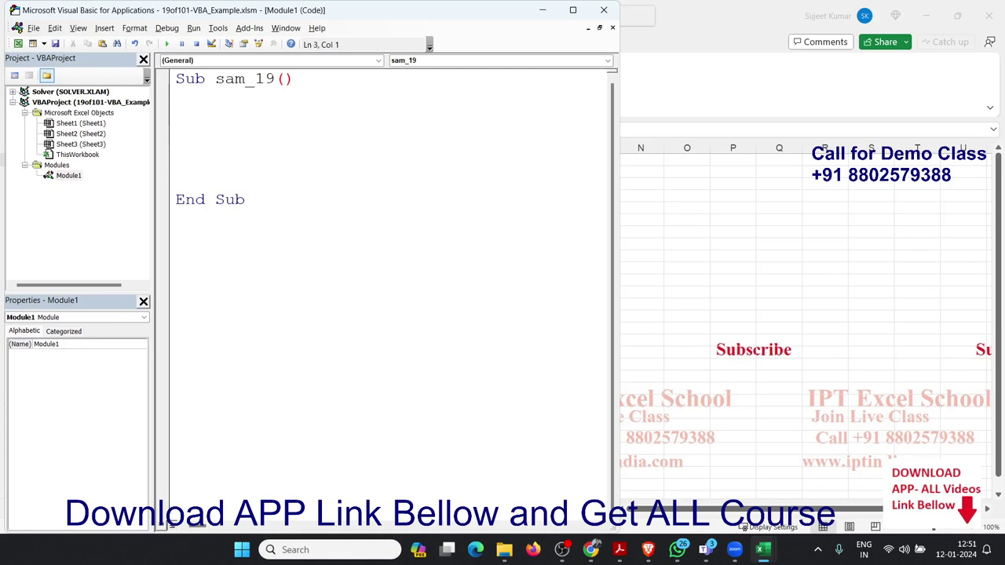
{"action": "type", "text": "dim fn as "}
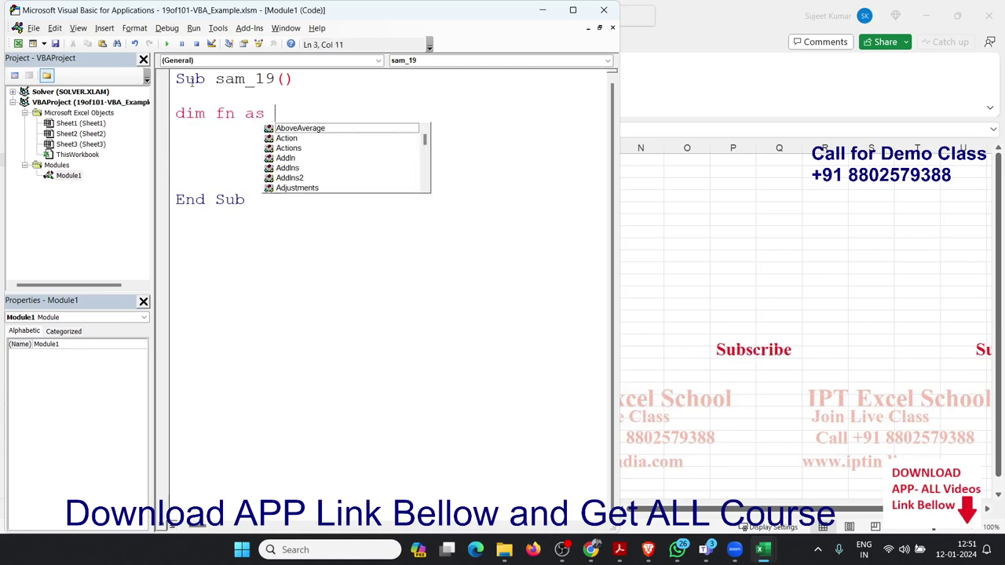
{"action": "type", "text": "str"}
{"action": "key", "text": "Tab"}
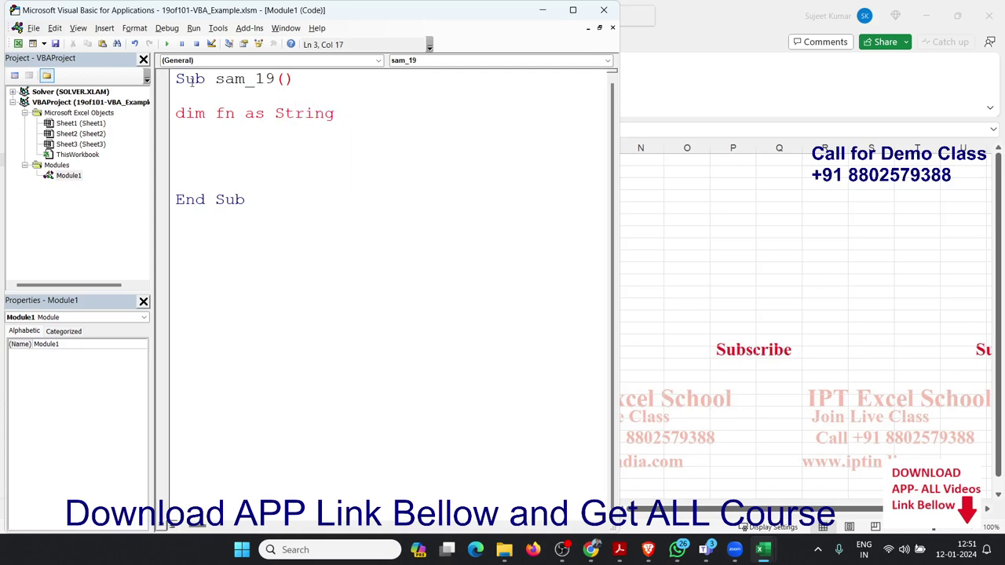
{"action": "key", "text": "Return"}
{"action": "key", "text": "Return"}
{"action": "key", "text": "Return"}
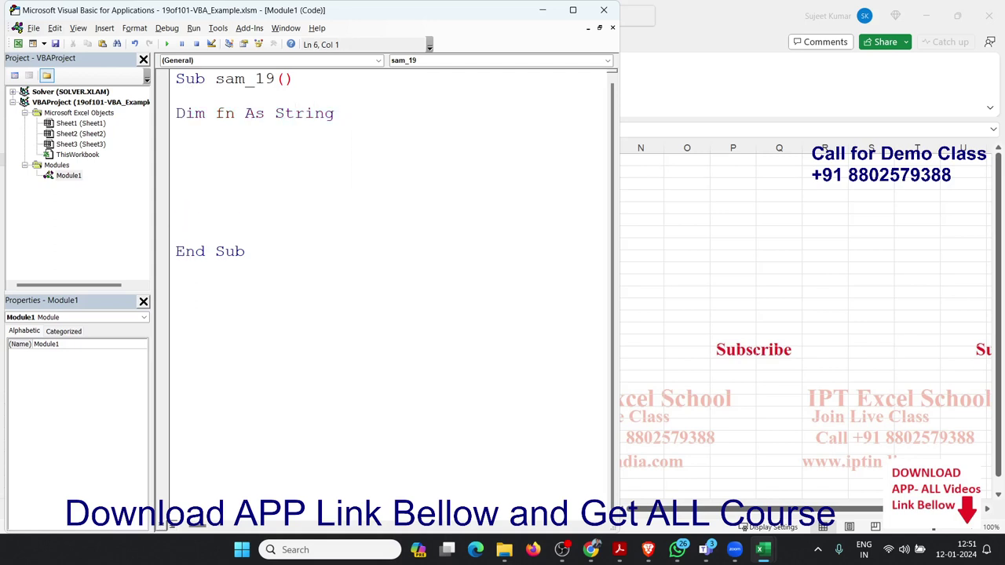
Step: Add an empty Do While fn <> "" ... Loop block below the declaration
{"action": "type", "text": "do while "}
{"action": "type", "text": "fn <"}
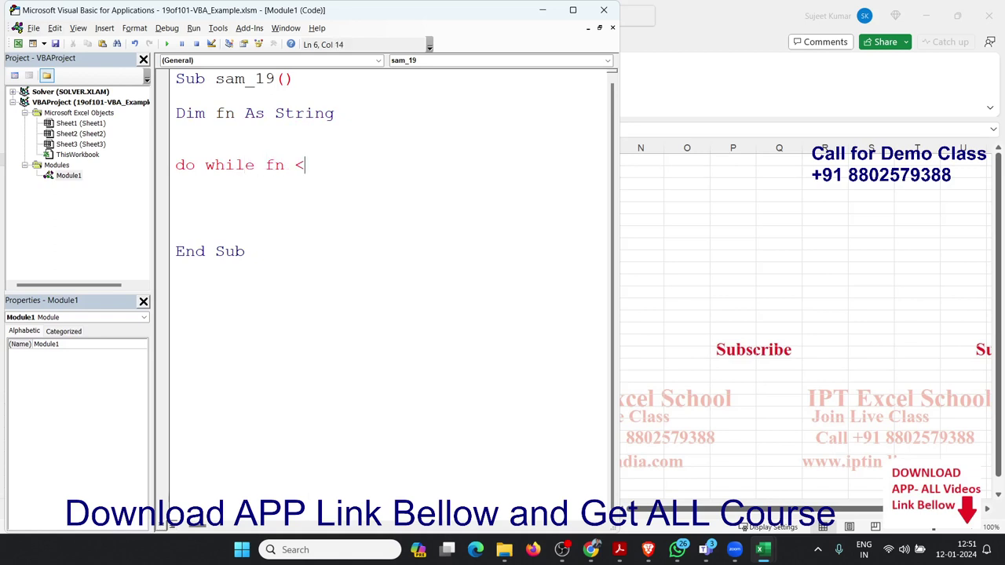
{"action": "type", "text": ">\"\""}
{"action": "key", "text": "Return"}
{"action": "key", "text": "Return"}
{"action": "key", "text": "Return"}
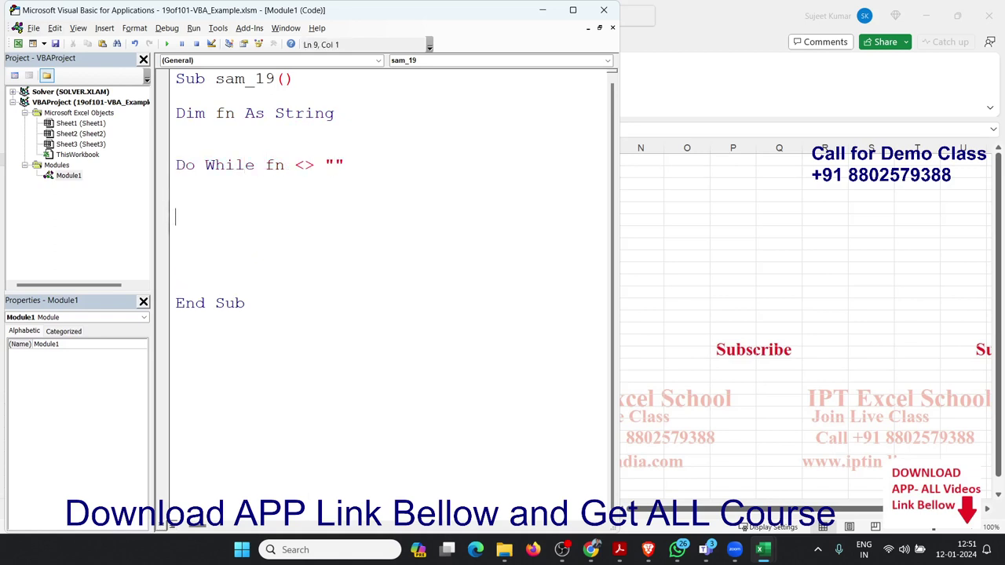
{"action": "type", "text": "loop"}
{"action": "key", "text": "Return"}
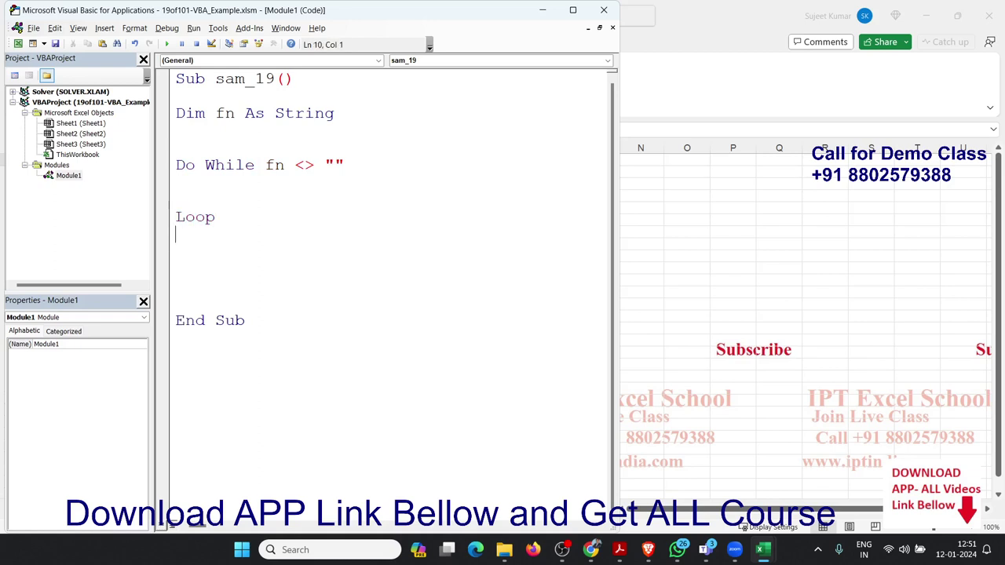
{"action": "key", "text": "Up"}
{"action": "key", "text": "Up"}
{"action": "key", "text": "Return"}
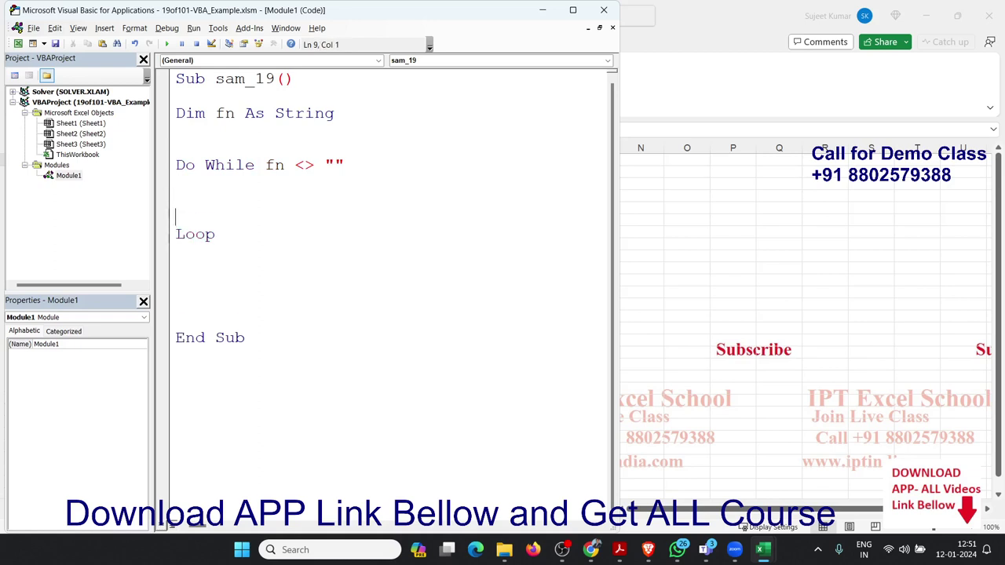
{"action": "key", "text": "Up"}
{"action": "key", "text": "Up"}
{"action": "key", "text": "Up"}
{"action": "key", "text": "Up"}
{"action": "key", "text": "Return"}
{"action": "key", "text": "Up"}
Step: Before the loop, assign fn = Dir("D:\Data\*.*", vbNormal)
{"action": "type", "text": "fn"}
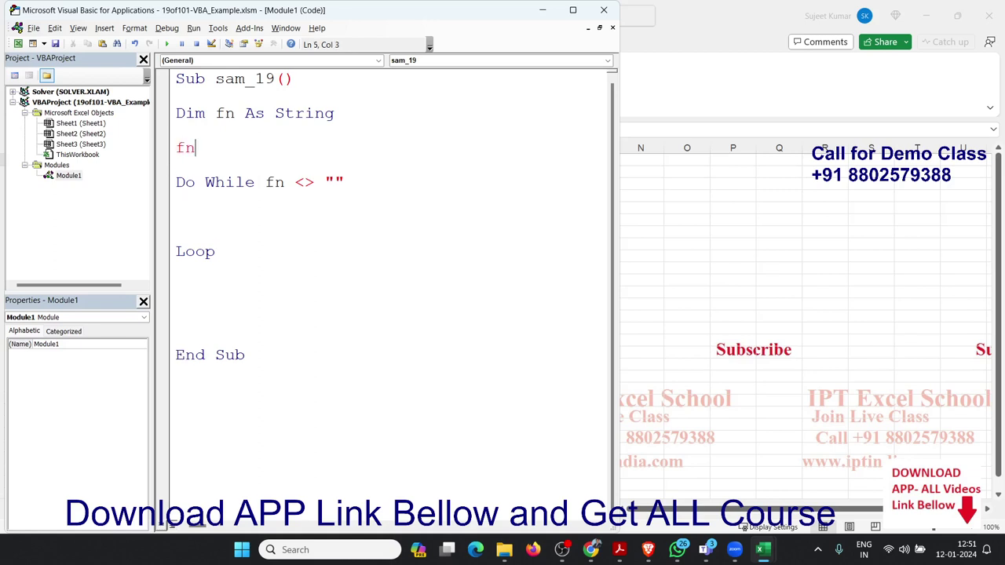
{"action": "type", "text": "=dir"}
{"action": "type", "text": "(\""}
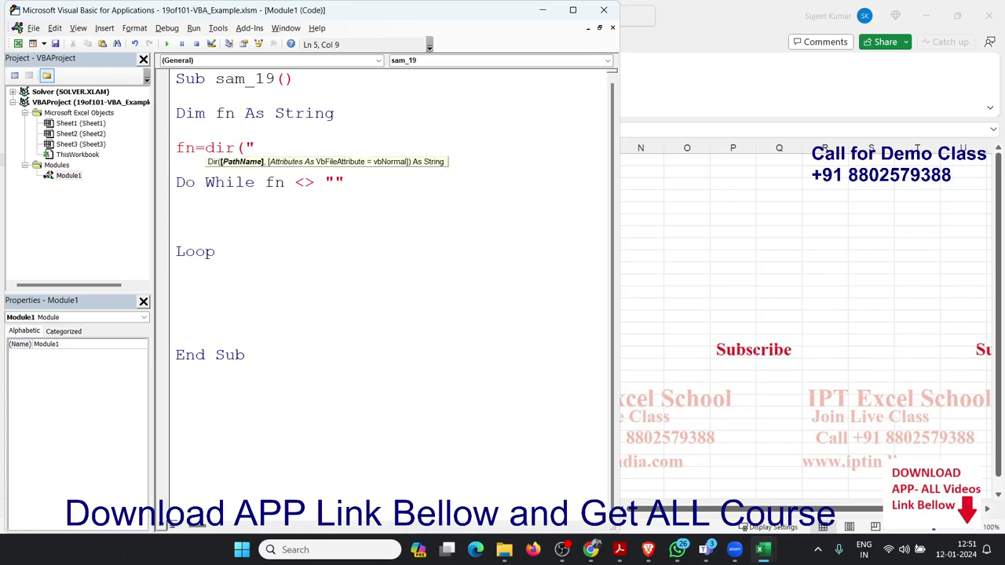
{"action": "type", "text": "D:\\"}
{"action": "type", "text": "Data\\"}
{"action": "type", "text": "*.x"}
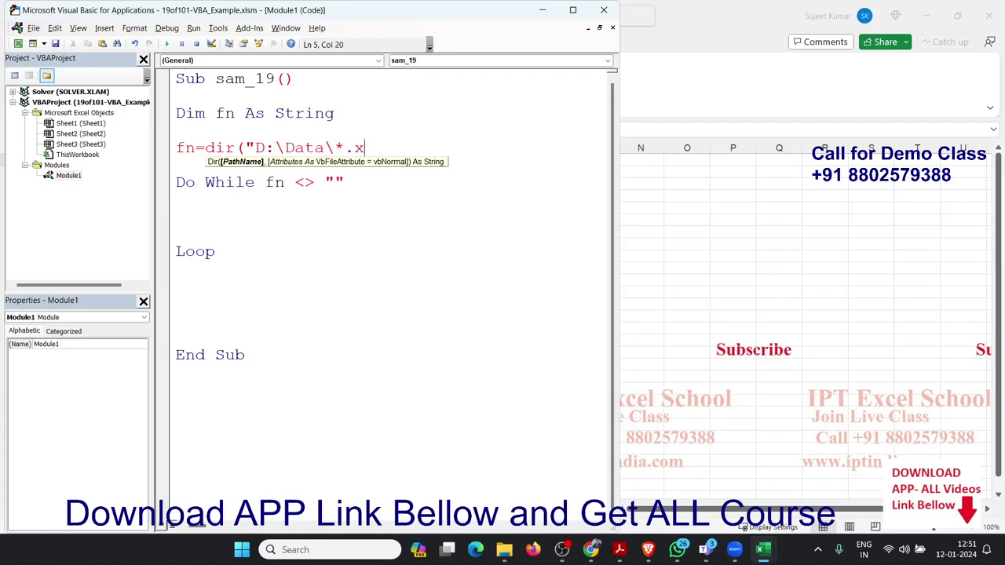
{"action": "type", "text": "ls"}
{"action": "key", "text": "BackSpace"}
{"action": "key", "text": "BackSpace"}
{"action": "key", "text": "BackSpace"}
{"action": "type", "text": "*\""}
{"action": "type", "text": ","}
{"action": "key", "text": "Down"}
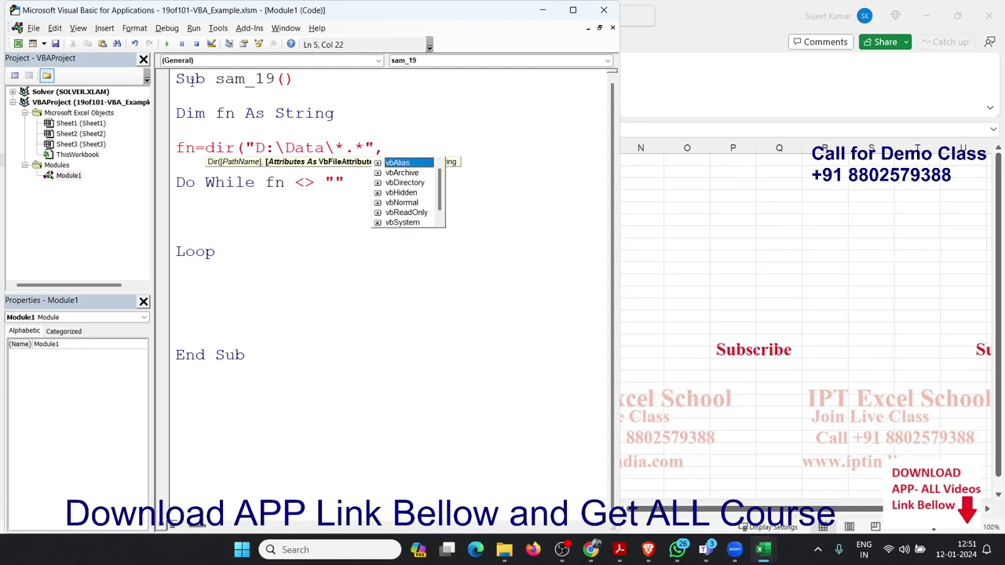
{"action": "key", "text": "Down"}
{"action": "key", "text": "Down"}
{"action": "key", "text": "Down"}
{"action": "key", "text": "Down"}
{"action": "key", "text": "Tab"}
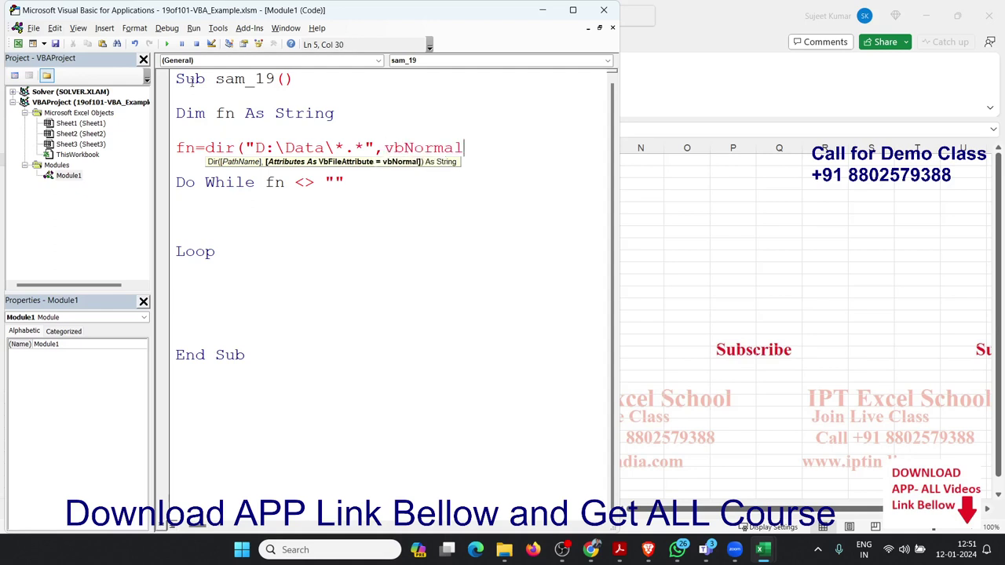
{"action": "type", "text": ")"}
{"action": "left_click", "coordinate": [196, 251]}
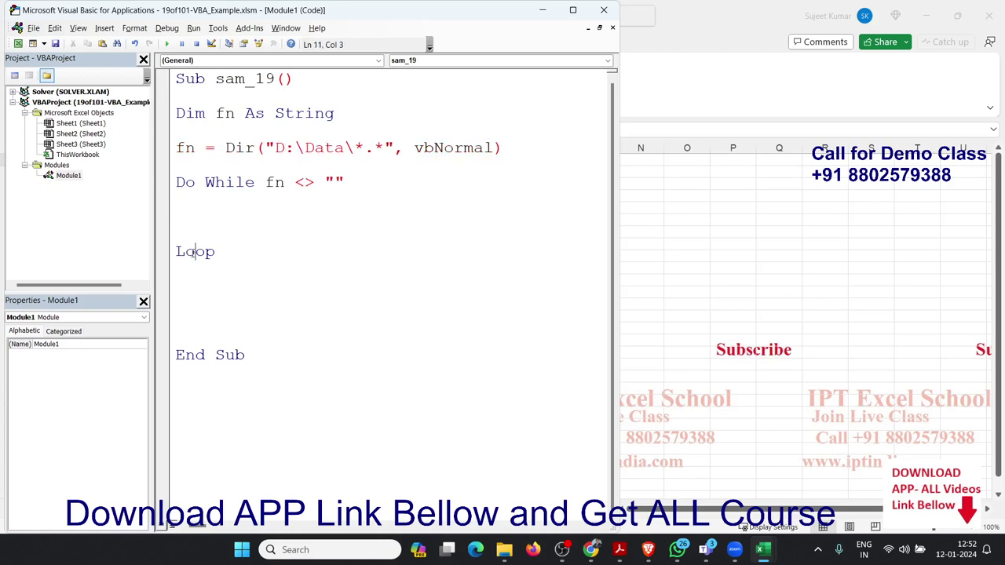
Step: Highlight the loop, the Dir call, String and fn to explain them
{"action": "left_click_drag", "start_coordinate": [227, 258], "coordinate": [175, 201]}
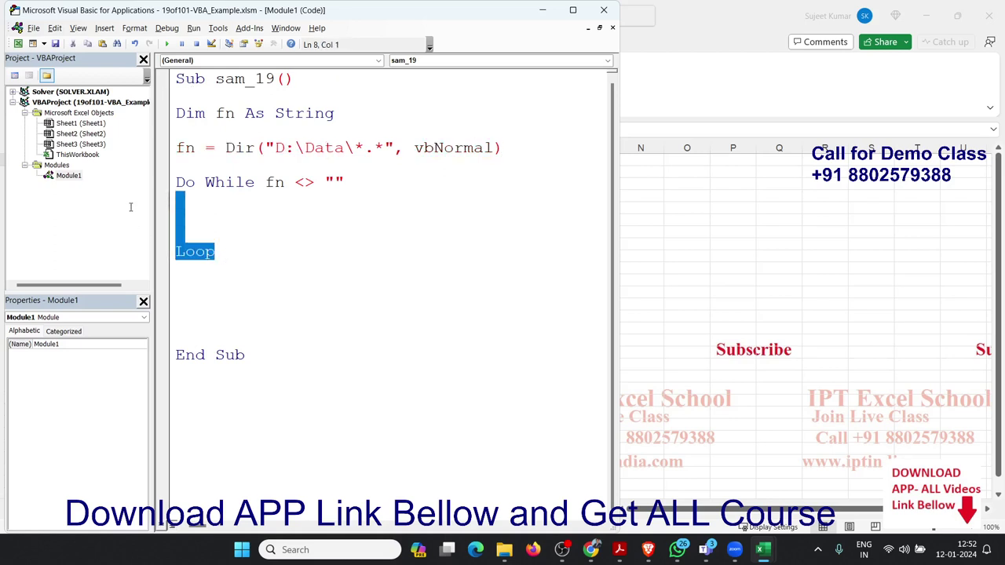
{"action": "left_click", "coordinate": [215, 149]}
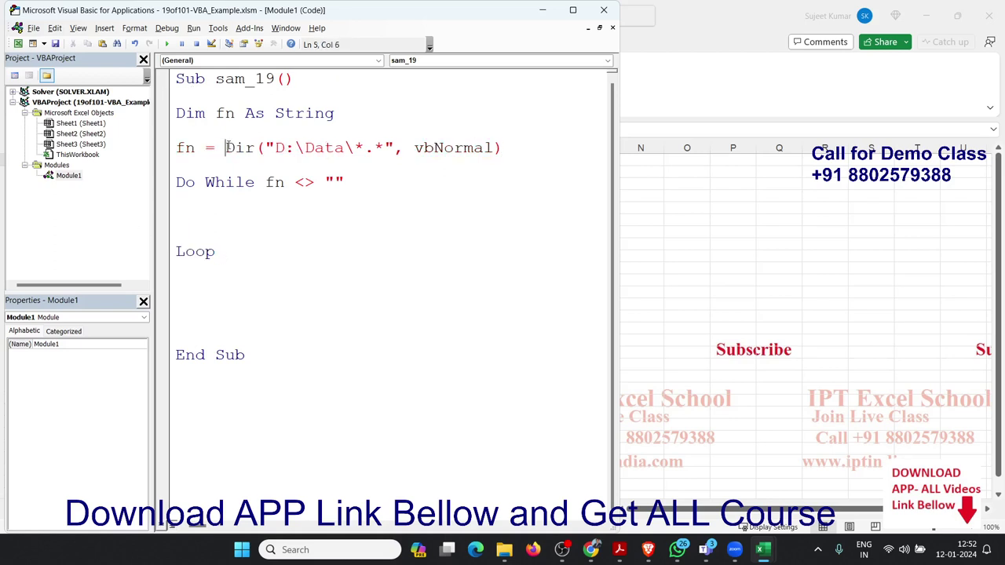
{"action": "left_click_drag", "start_coordinate": [225, 147], "coordinate": [367, 161]}
{"action": "key", "text": "shift+Left"}
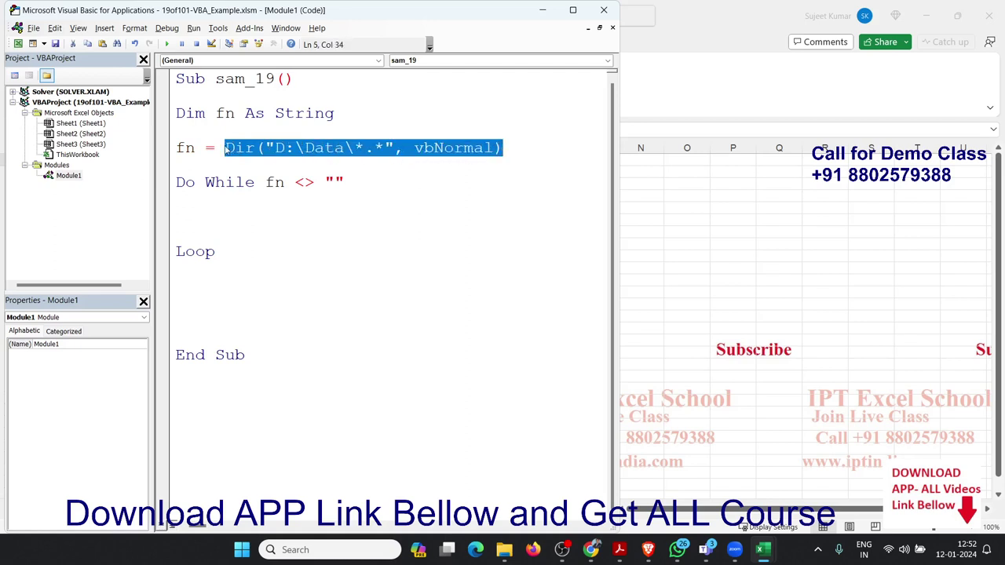
{"action": "left_click", "coordinate": [196, 148]}
{"action": "double_click", "coordinate": [329, 113]}
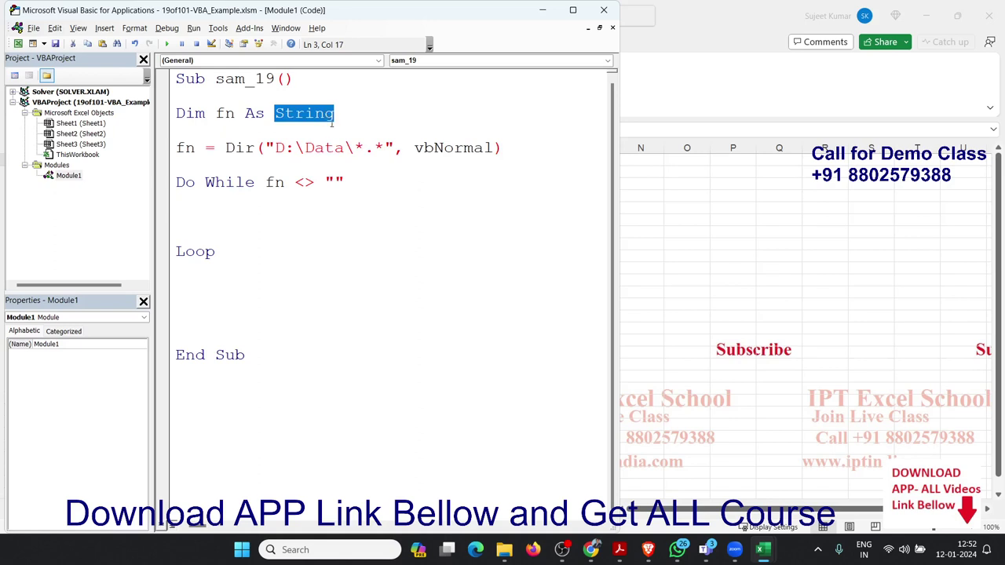
{"action": "left_click", "coordinate": [182, 147]}
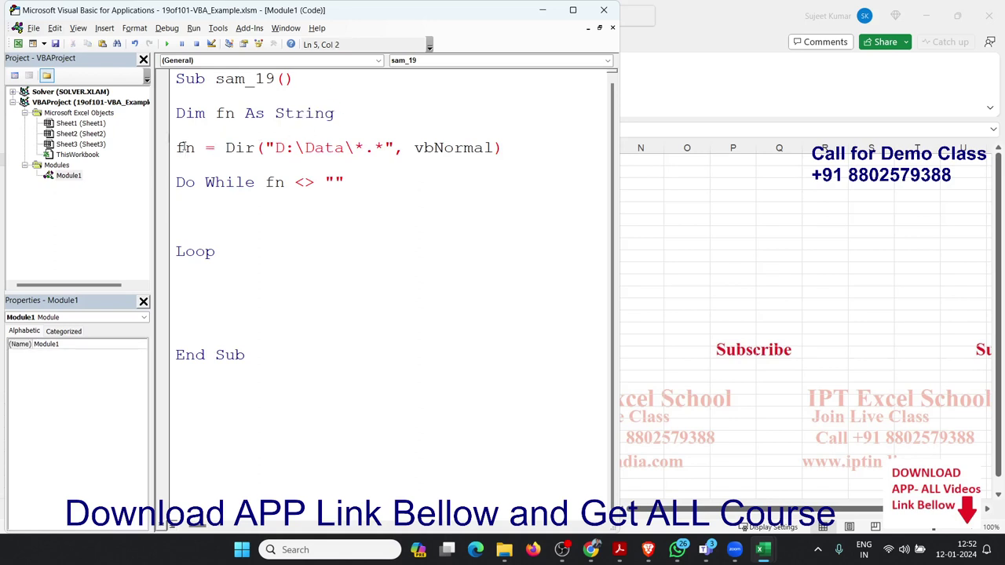
{"action": "double_click", "coordinate": [183, 148]}
Step: Inside the loop, add Workbooks.Open "D:\Data\" & fn, reusing the copied folder path
{"action": "left_click", "coordinate": [176, 199]}
{"action": "key", "text": "Return"}
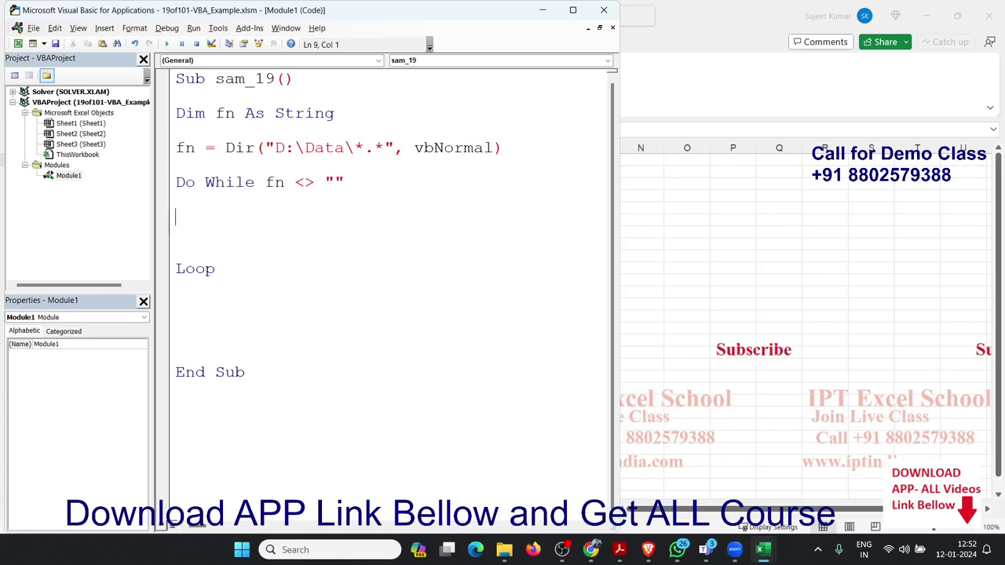
{"action": "type", "text": "workbo"}
{"action": "type", "text": "oks.Ope"}
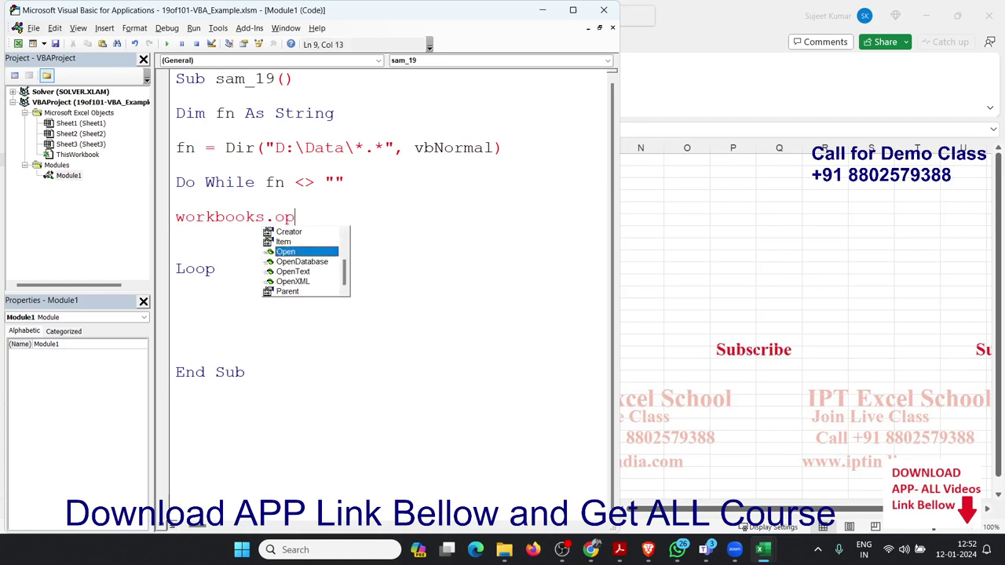
{"action": "type", "text": "n"}
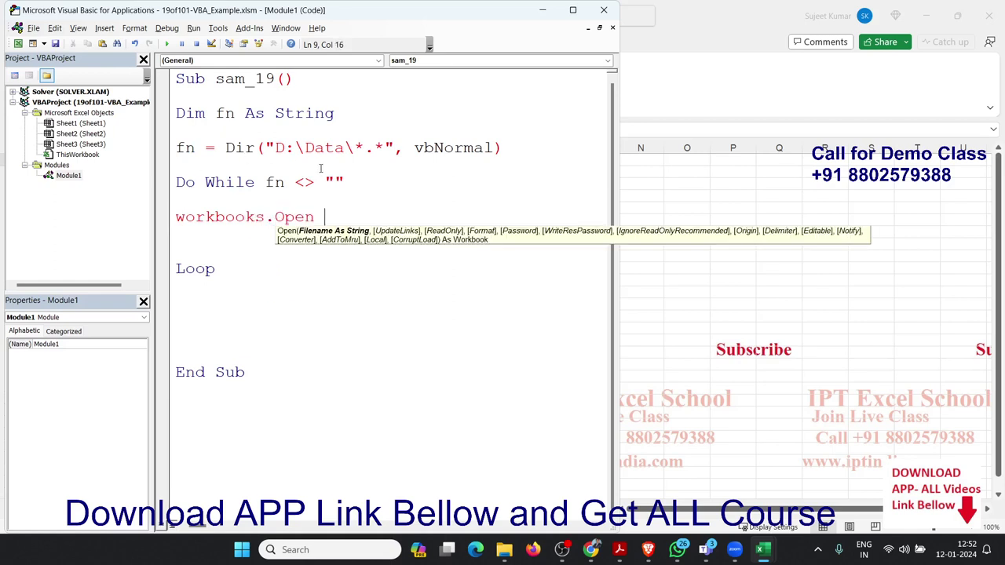
{"action": "left_click", "coordinate": [355, 147]}
{"action": "left_click_drag", "start_coordinate": [355, 147], "coordinate": [275, 148]}
{"action": "key", "text": "ctrl+c"}
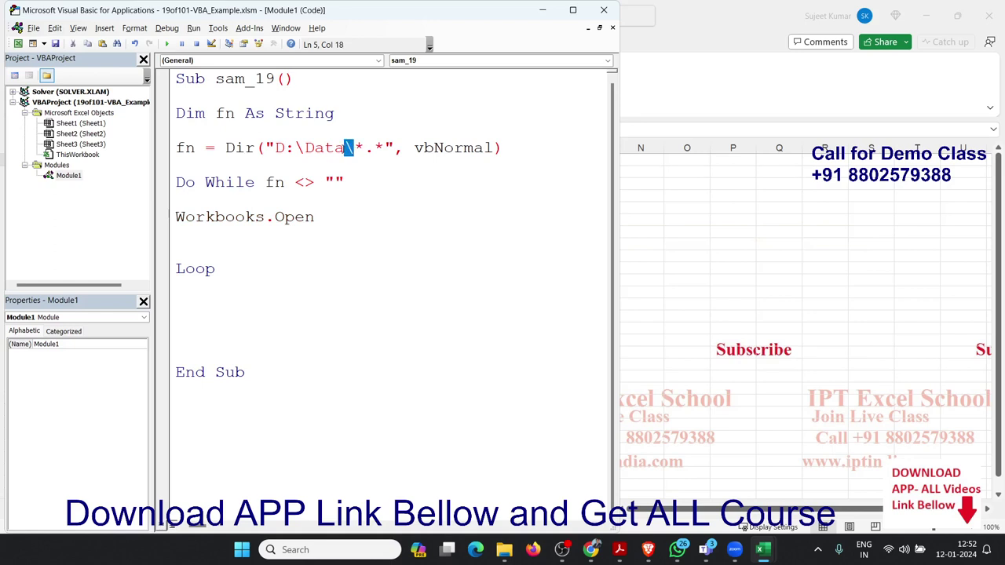
{"action": "left_click", "coordinate": [322, 201]}
{"action": "left_click", "coordinate": [328, 216]}
{"action": "type", "text": "\""}
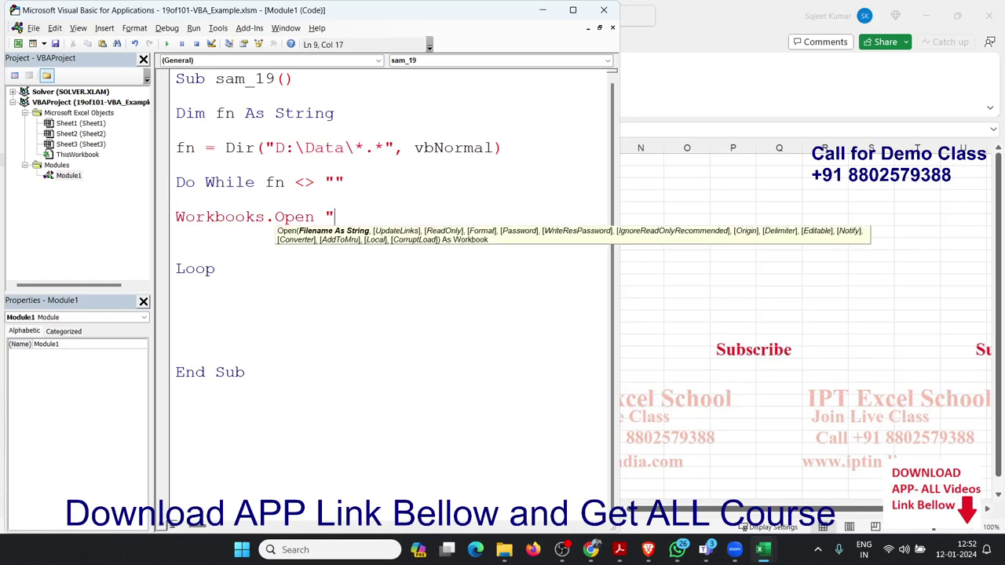
{"action": "key", "text": "ctrl+v"}
{"action": "type", "text": "\" "}
{"action": "type", "text": "& "}
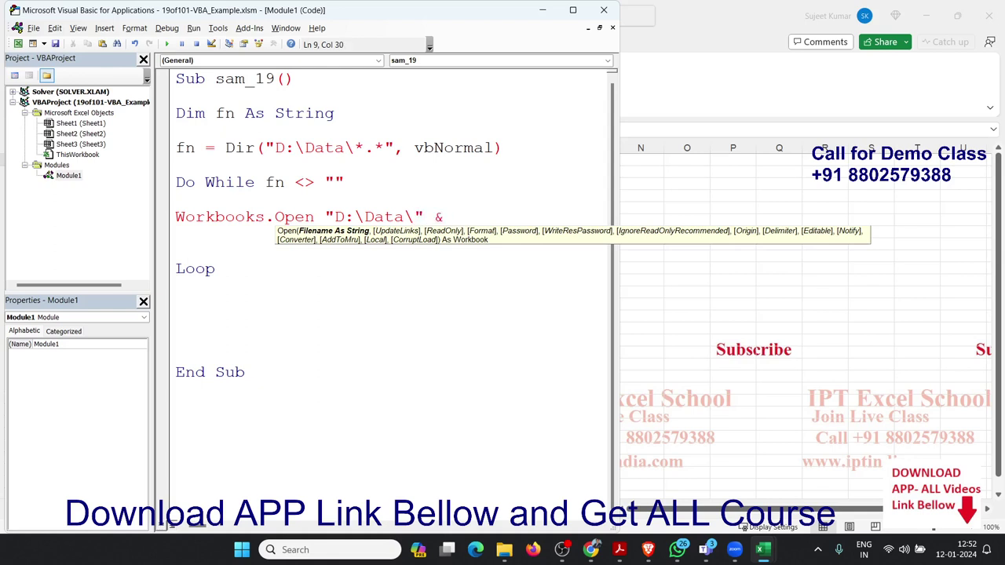
{"action": "type", "text": " fn"}
{"action": "key", "text": "Return"}
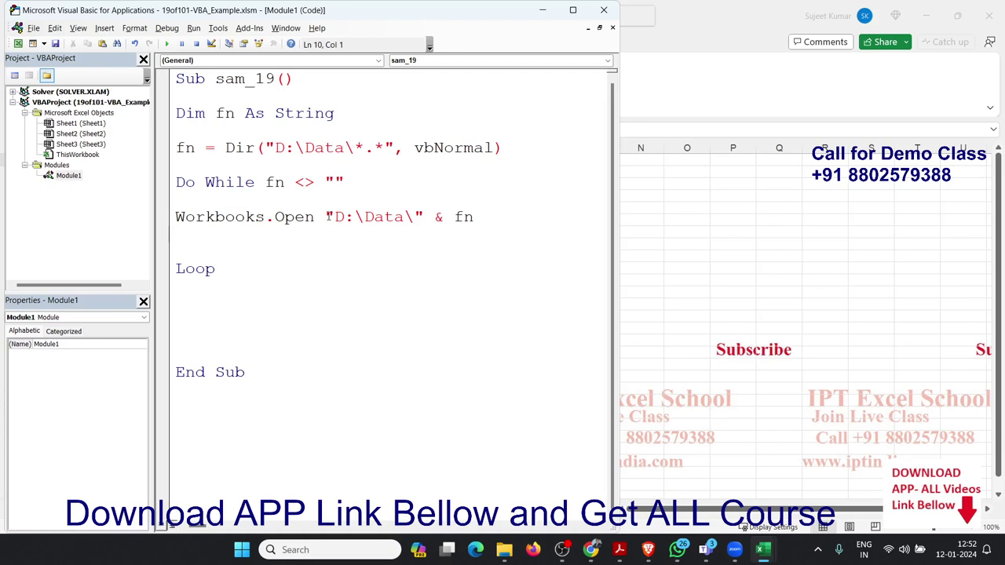
Step: Add fn = Dir() to fetch the next file name, then highlight fn and the loop condition
{"action": "key", "text": "Return"}
{"action": "type", "text": "fn=dir"}
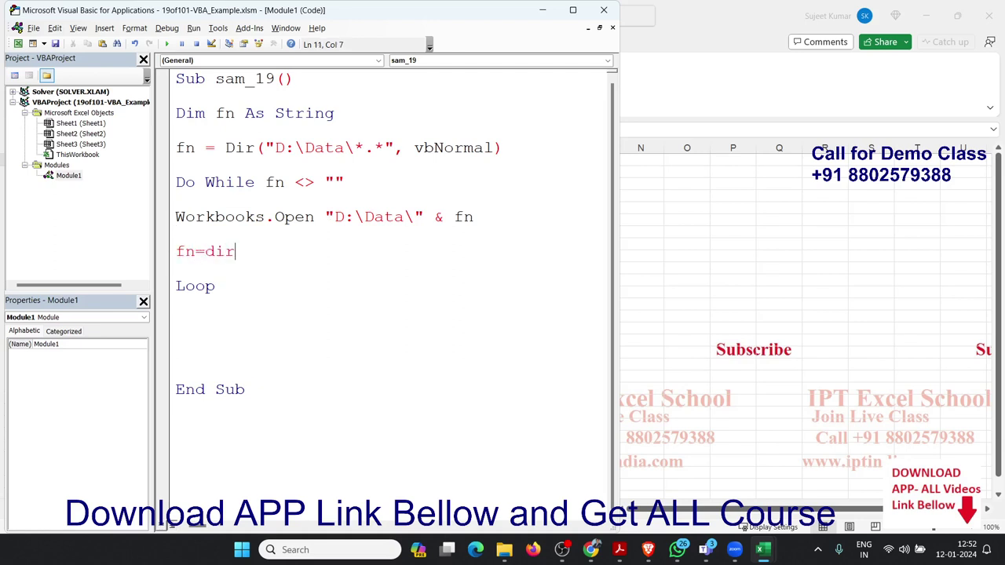
{"action": "type", "text": "()"}
{"action": "key", "text": "Up"}
{"action": "key", "text": "Home"}
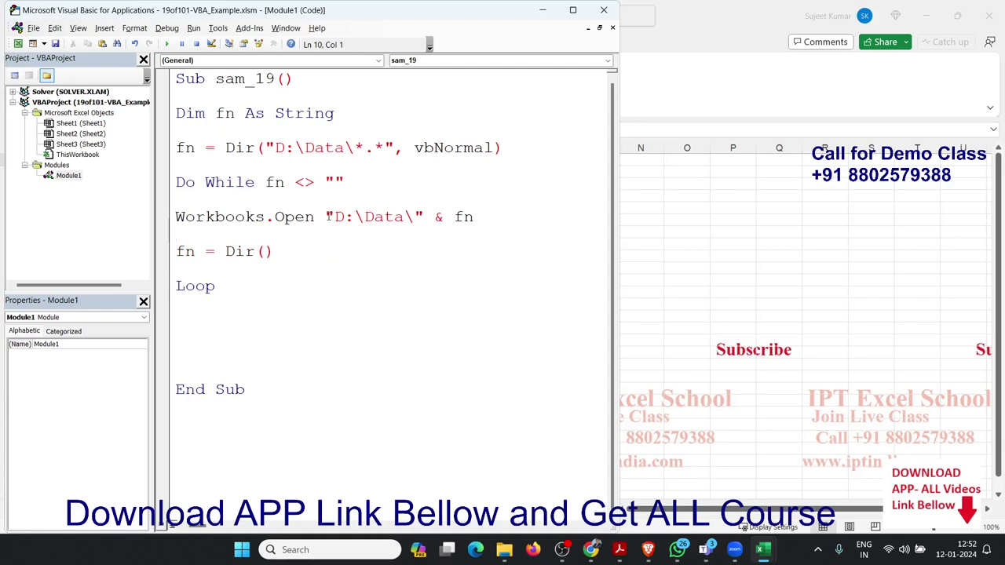
{"action": "double_click", "coordinate": [181, 251]}
{"action": "left_click", "coordinate": [214, 182]}
{"action": "left_click_drag", "start_coordinate": [265, 182], "coordinate": [357, 178]}
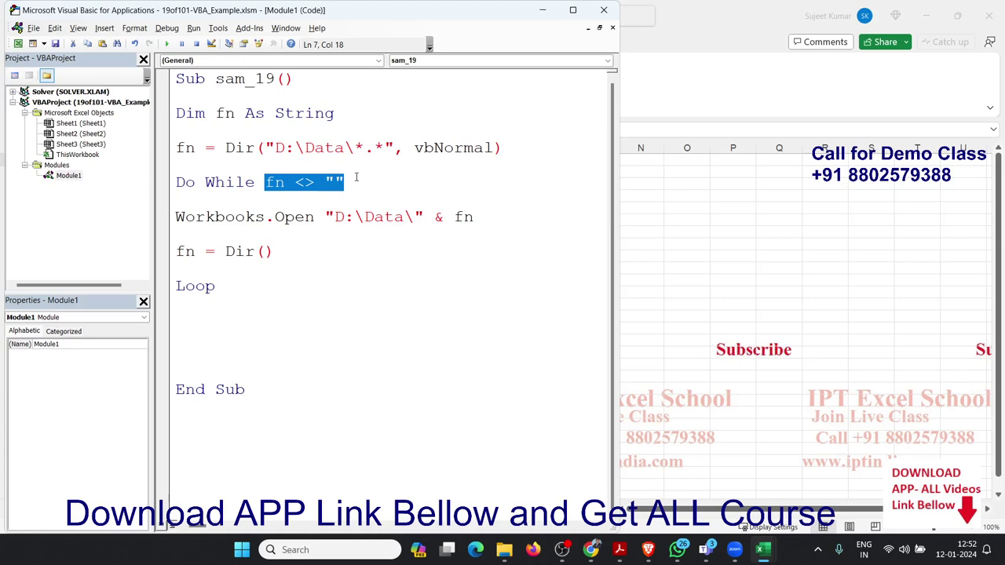
Step: Back in Excel, run the sam_19 macro from the Macros list
{"action": "left_click", "coordinate": [704, 268]}
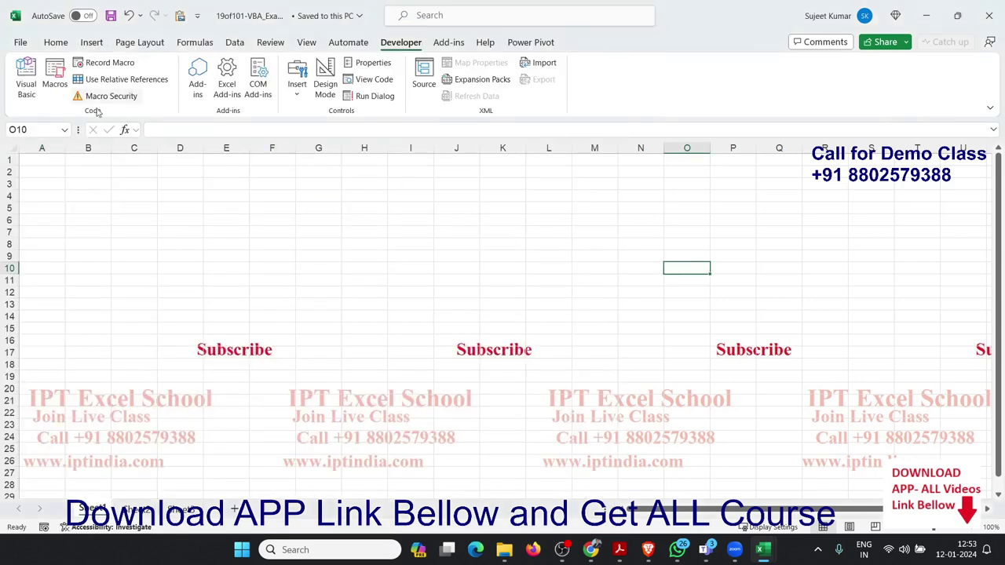
{"action": "left_click", "coordinate": [54, 79]}
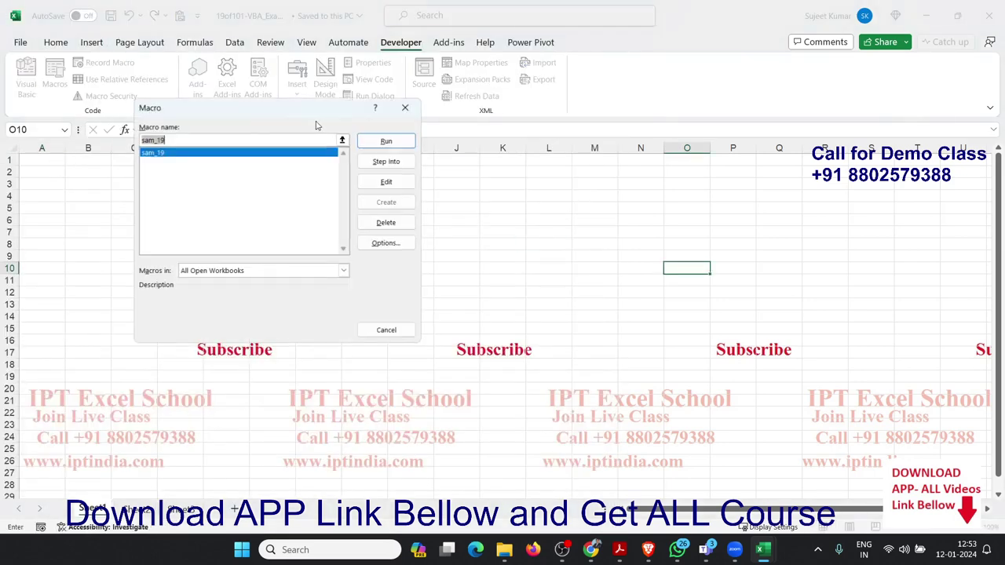
{"action": "left_click", "coordinate": [386, 142]}
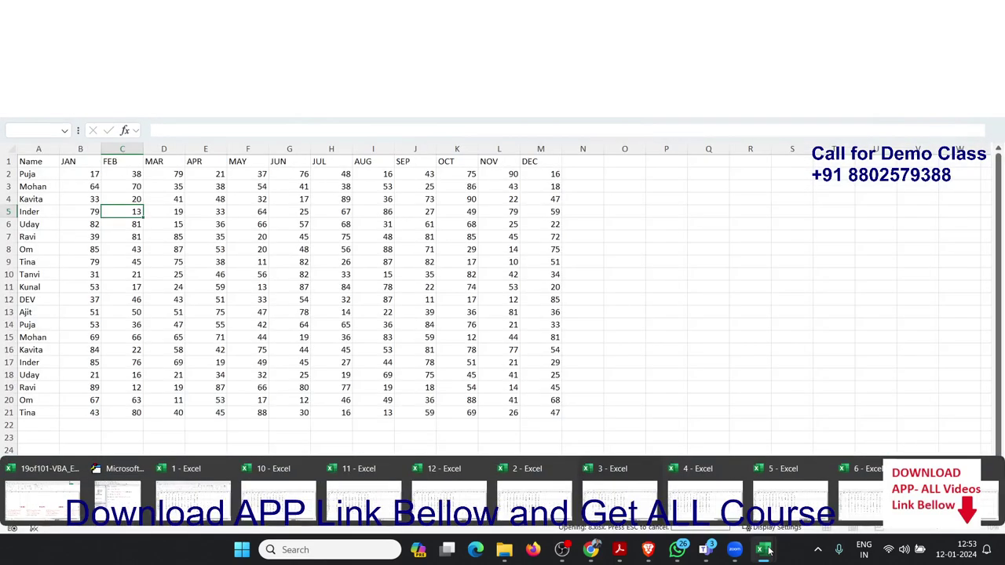
{"action": "mouse_move", "coordinate": [760, 550]}
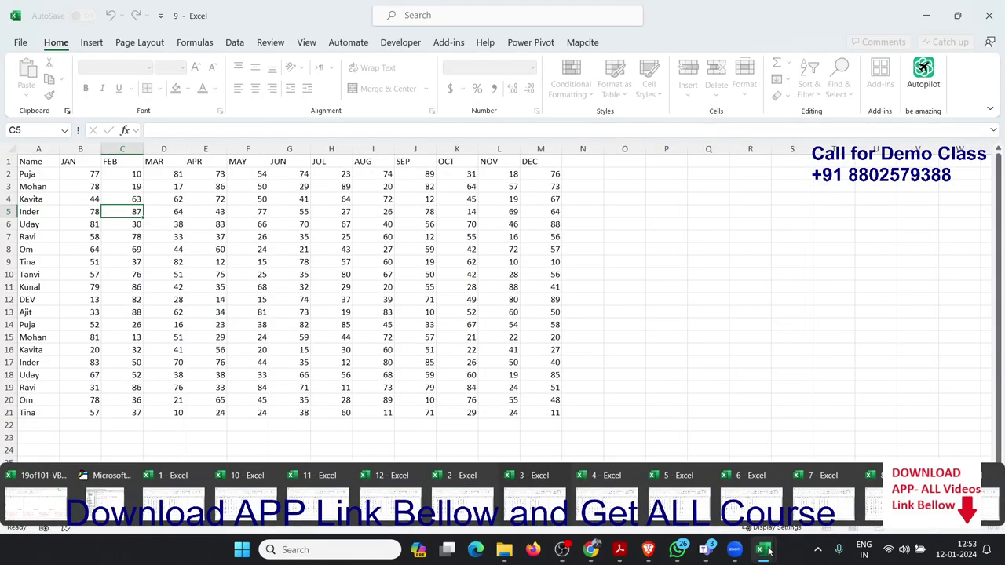
Step: Check an opened workbook, then return to the 19of101-VBA_Example workbook
{"action": "left_click", "coordinate": [400, 171]}
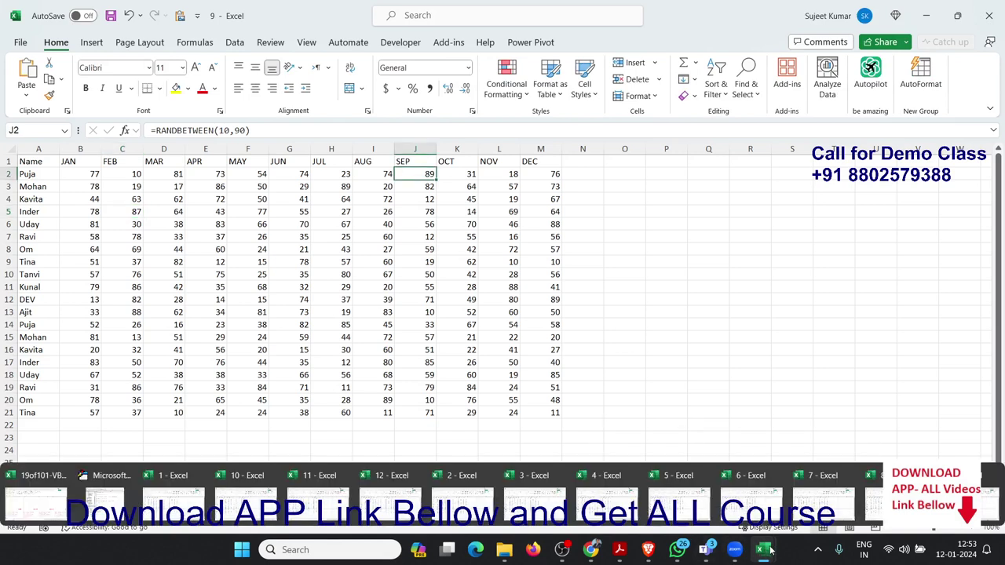
{"action": "mouse_move", "coordinate": [35, 493]}
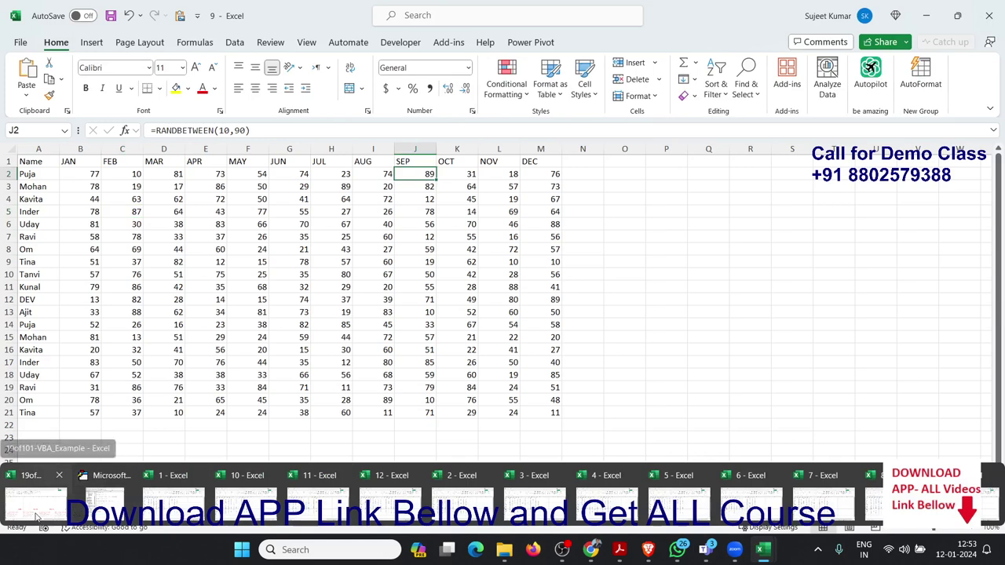
{"action": "left_click", "coordinate": [36, 516]}
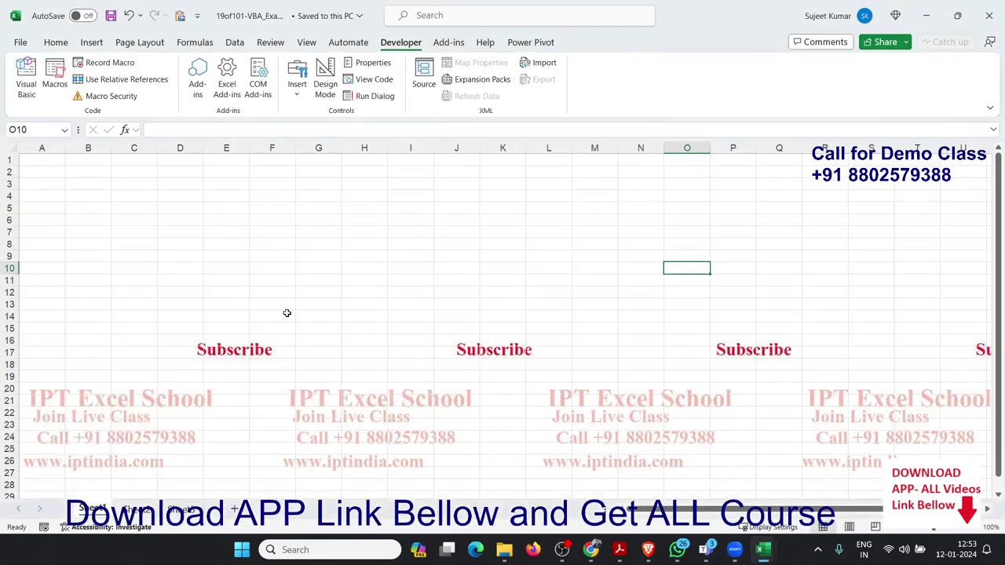
{"action": "left_click", "coordinate": [286, 313]}
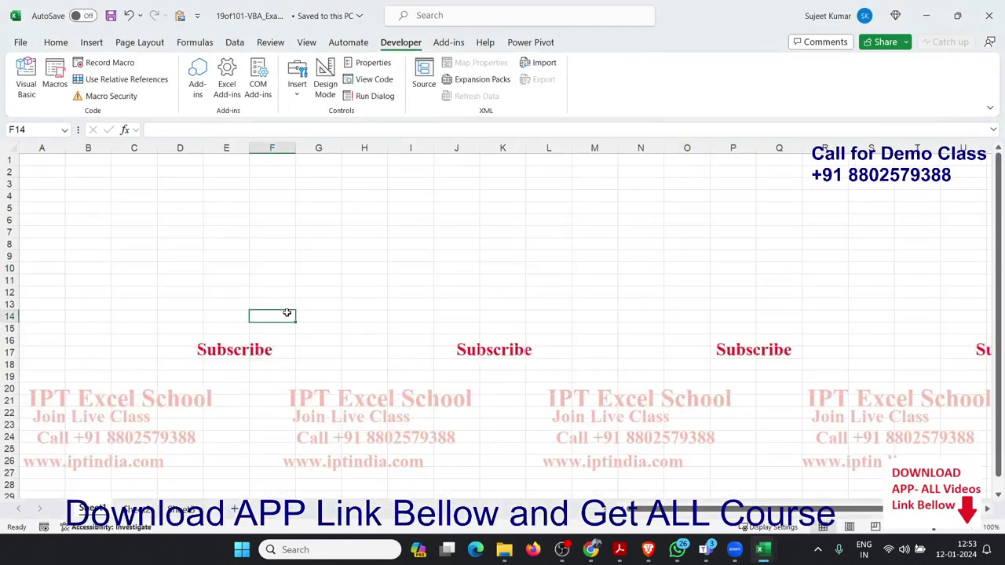
{"action": "key", "text": "alt"}
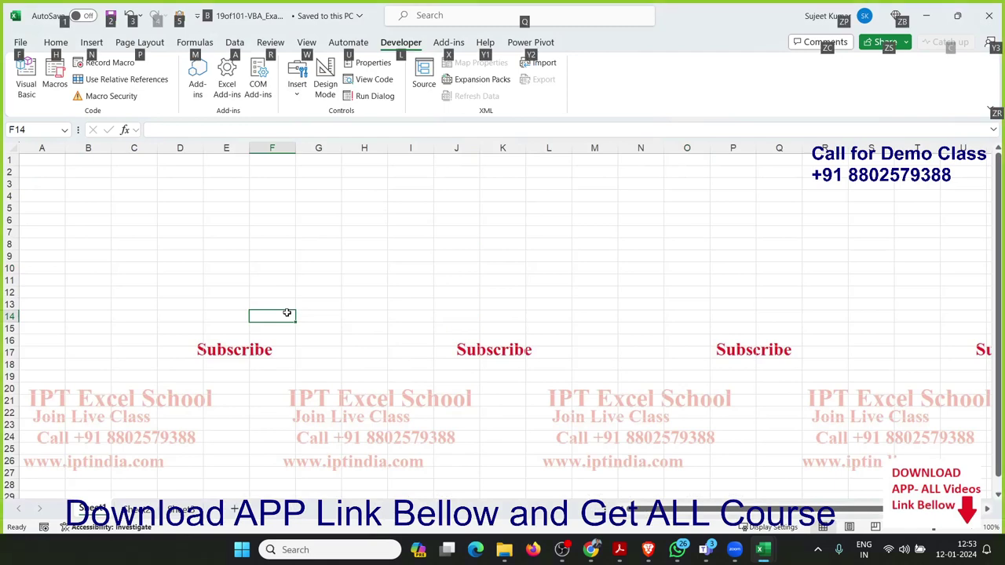